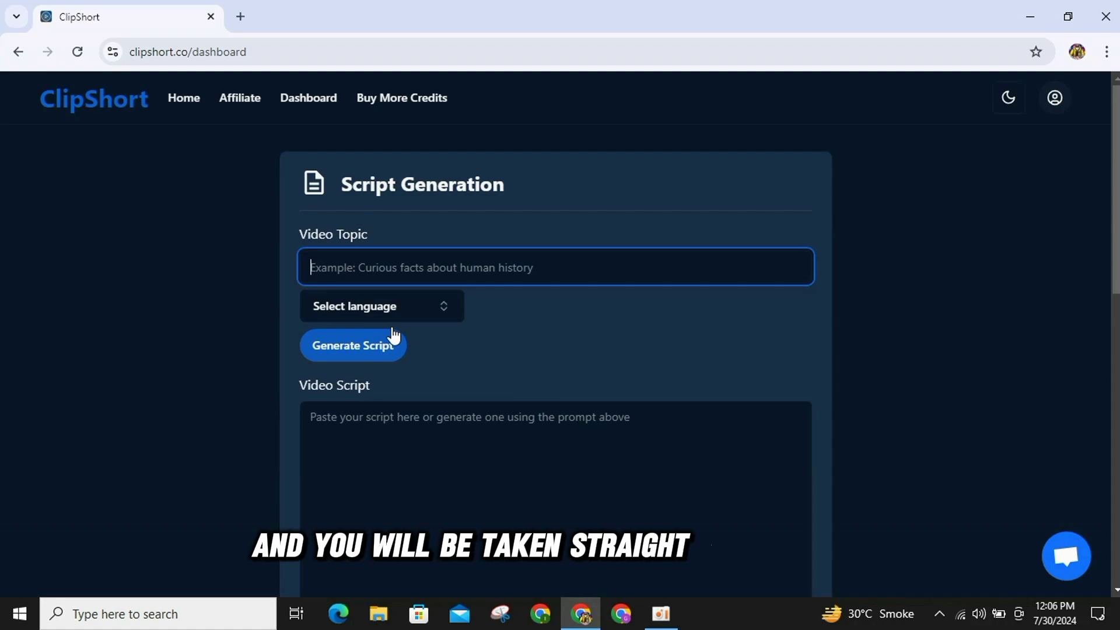
# Enter the topic 'give me history of ronaldo journey.' in the Video Topic field
pyautogui.moveTo(334, 180); pyautogui.dragTo(503, 201)
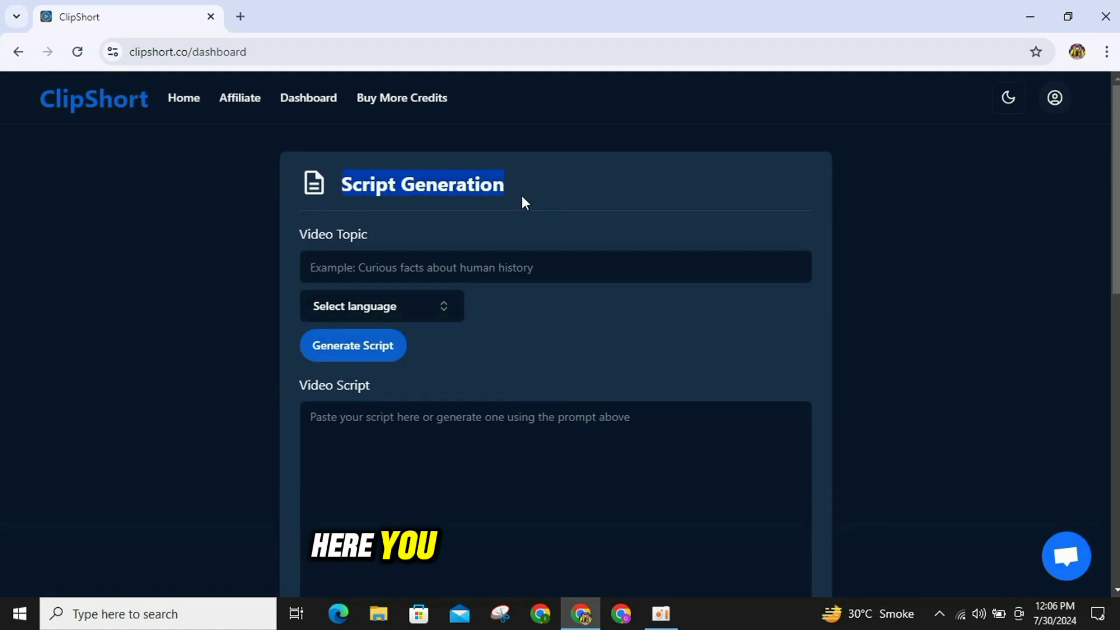
pyautogui.click(521, 195)
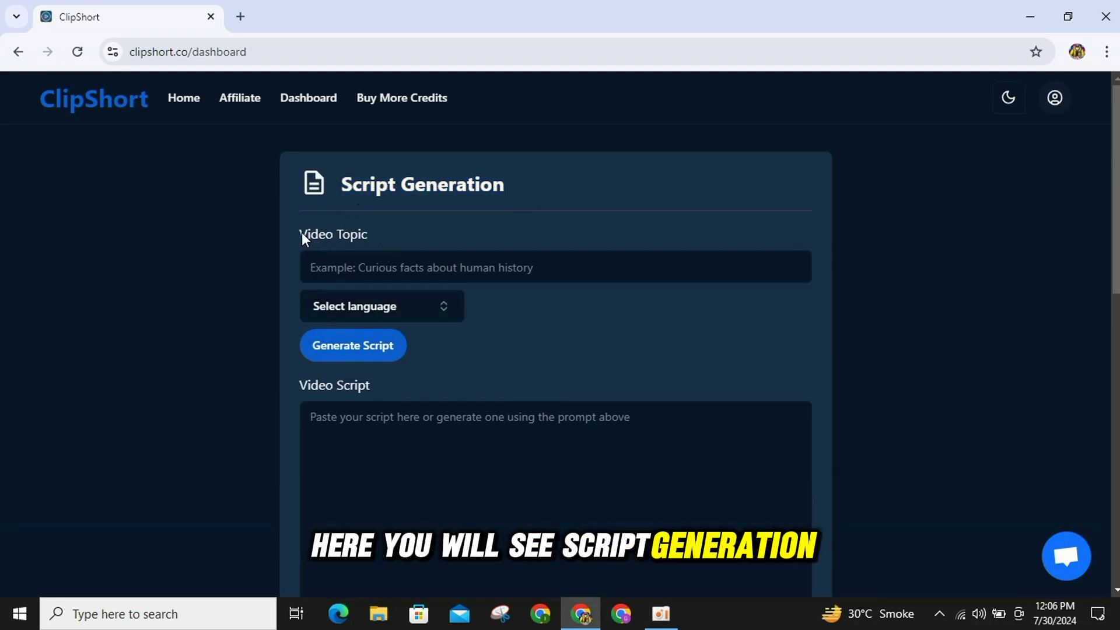
pyautogui.moveTo(302, 234); pyautogui.dragTo(370, 237)
pyautogui.click(373, 239)
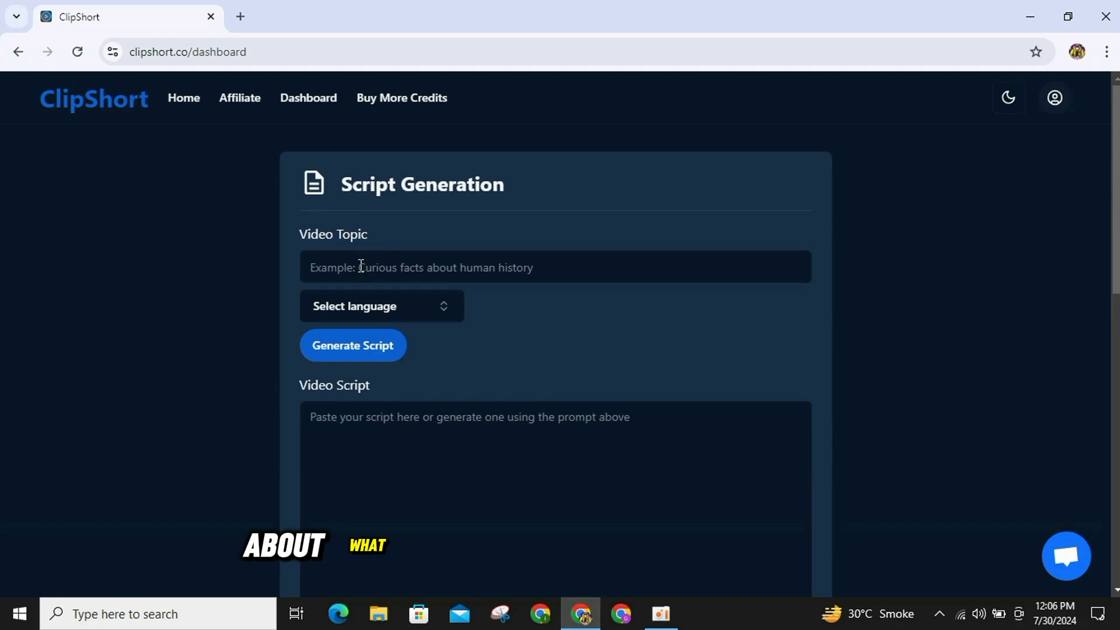
pyautogui.click(361, 266)
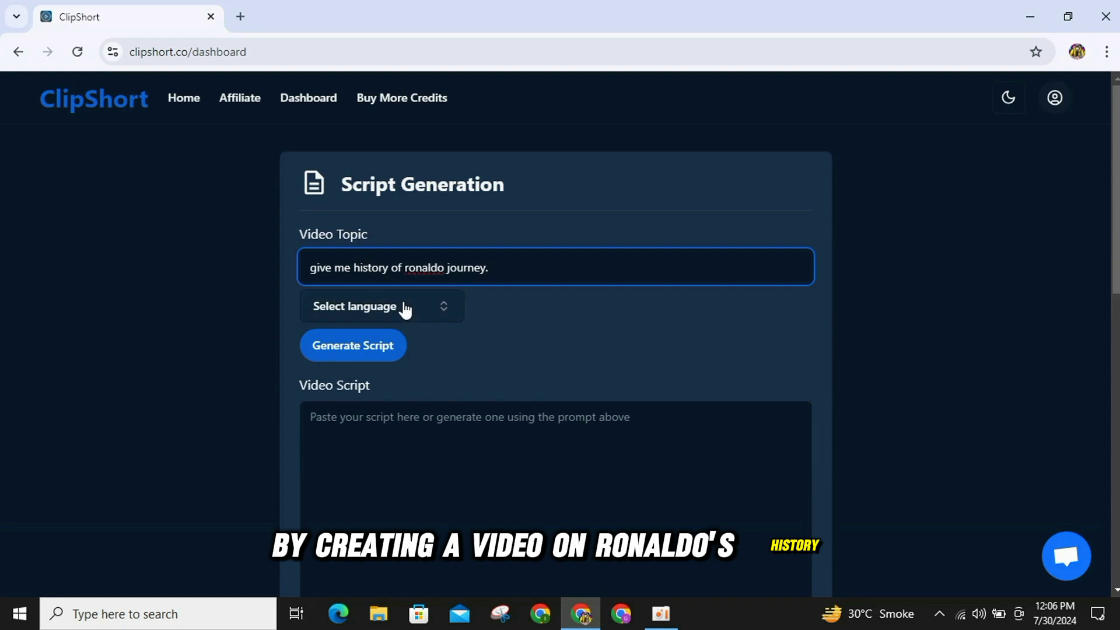
# Choose English as the script language and generate the roughly 894-character script
pyautogui.click(358, 310)
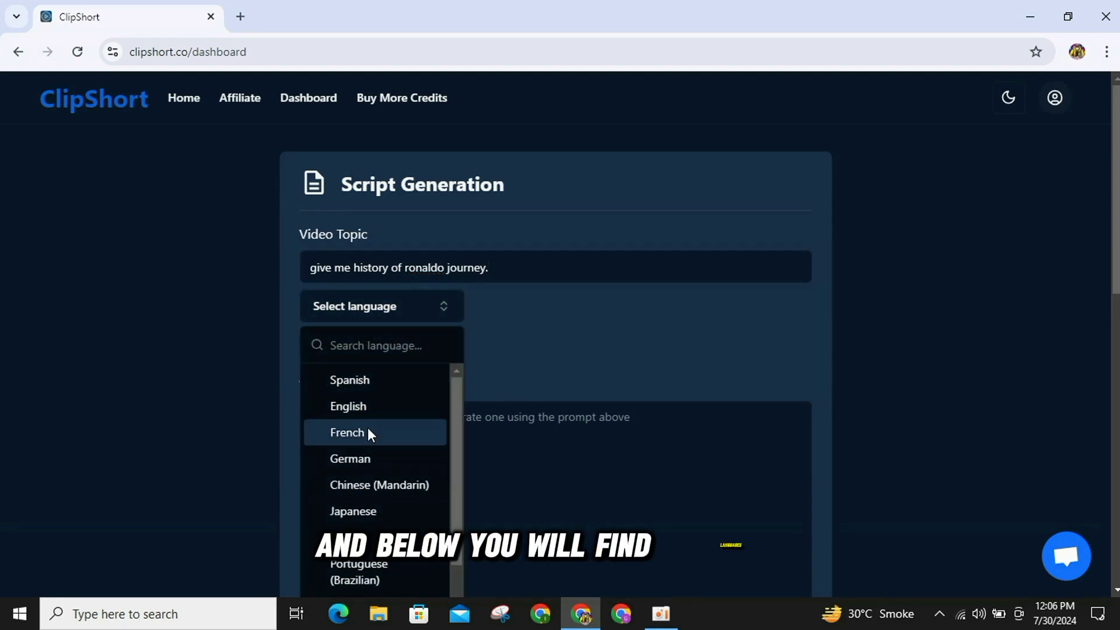
pyautogui.scroll(-1, 367, 428)
pyautogui.scroll(1, 367, 428)
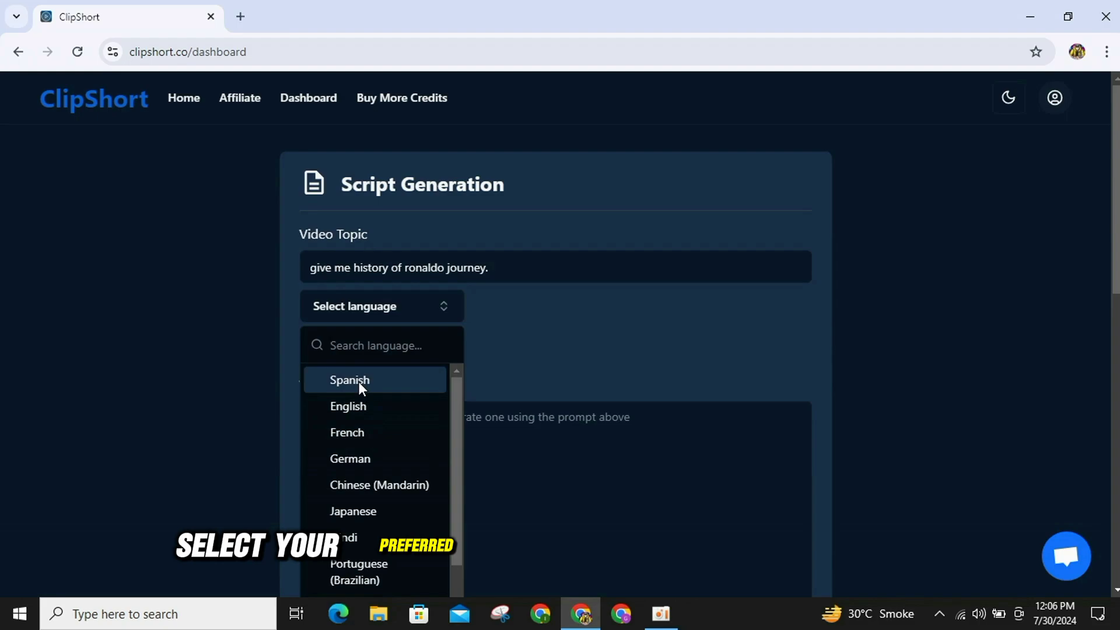
pyautogui.click(360, 402)
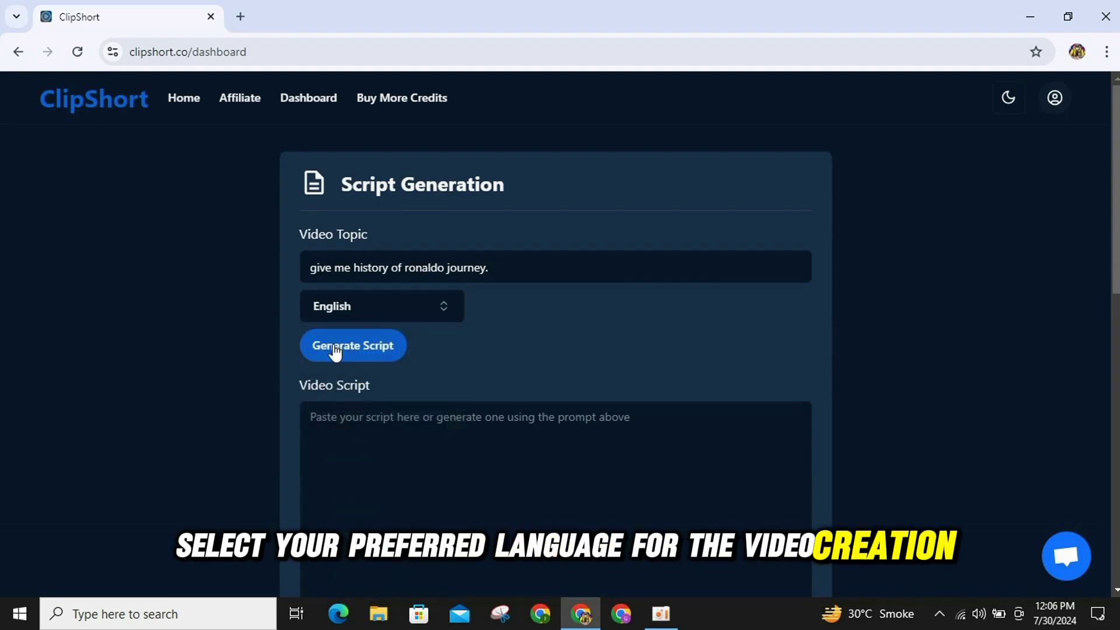
pyautogui.scroll(-3, 340, 362)
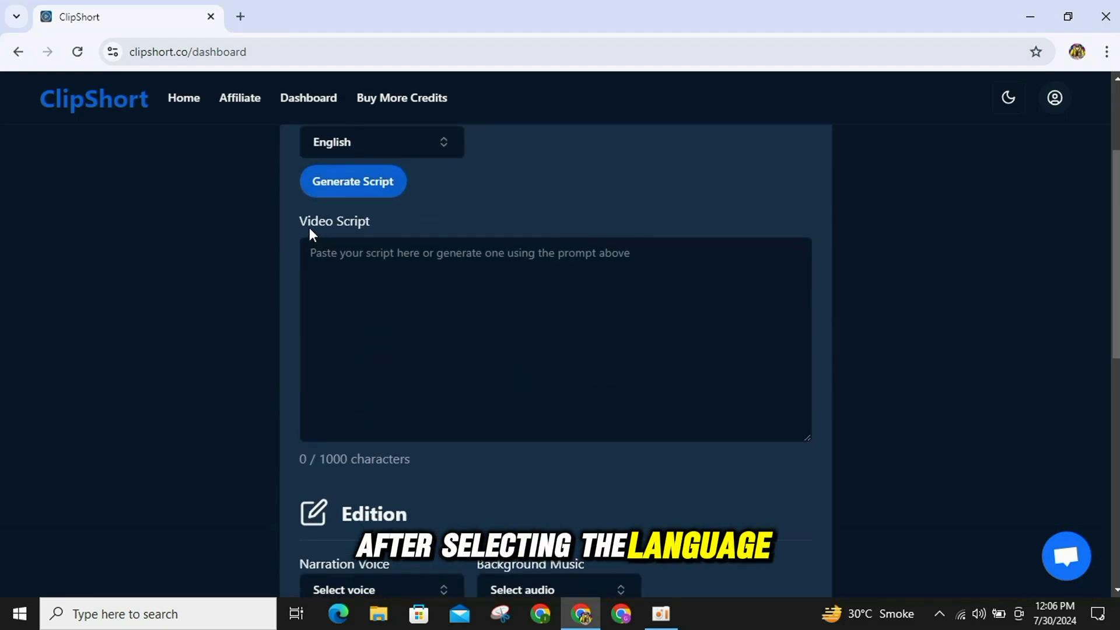
pyautogui.click(365, 233)
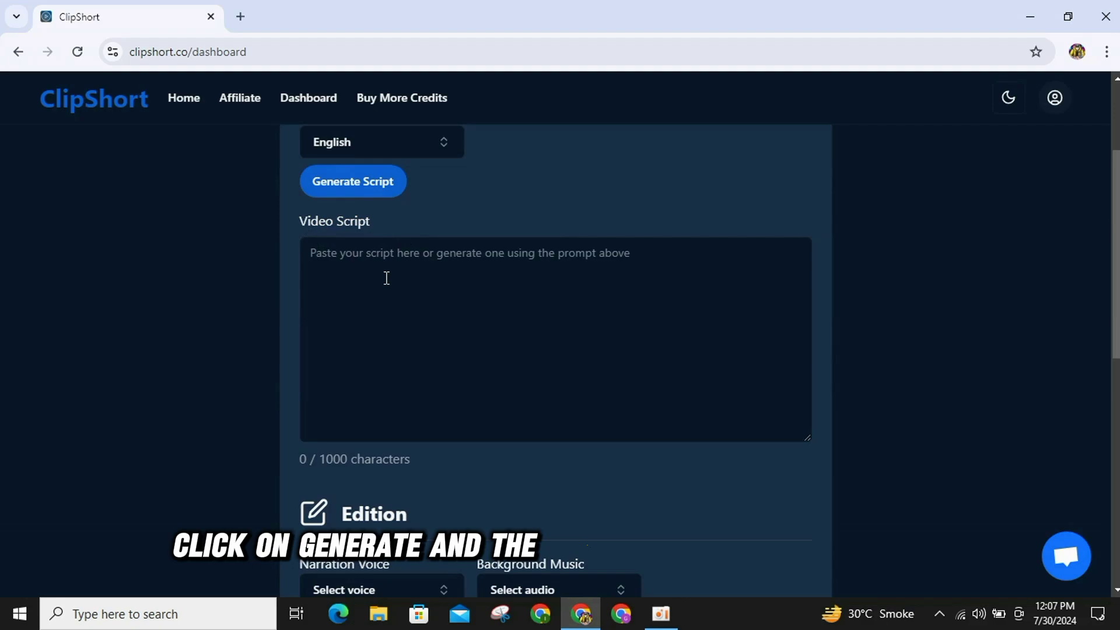
pyautogui.scroll(1, 367, 277)
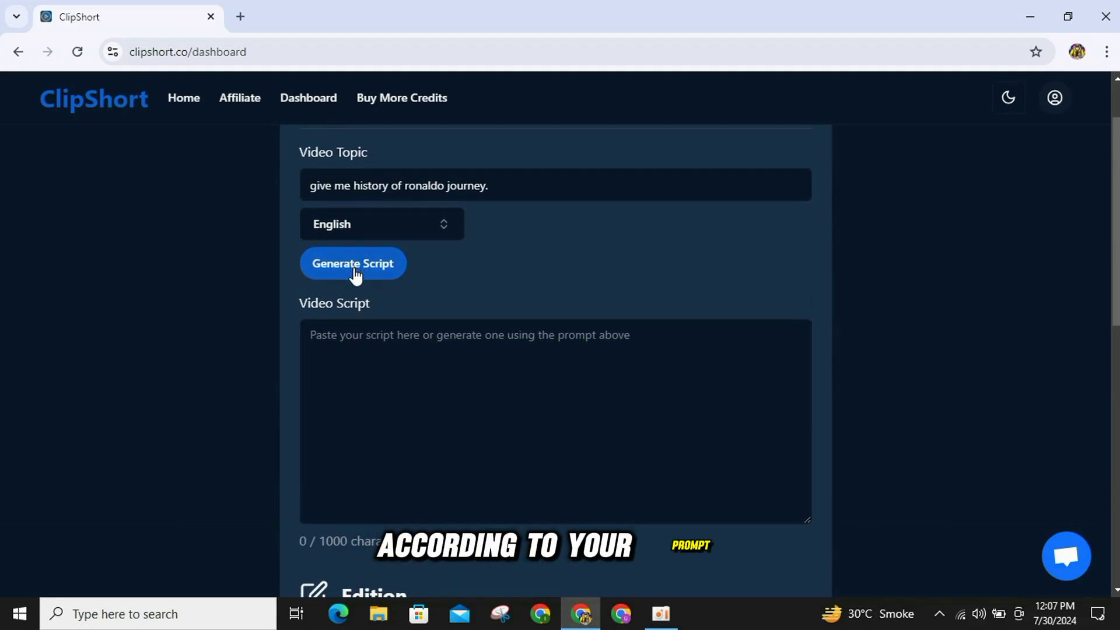
pyautogui.click(354, 269)
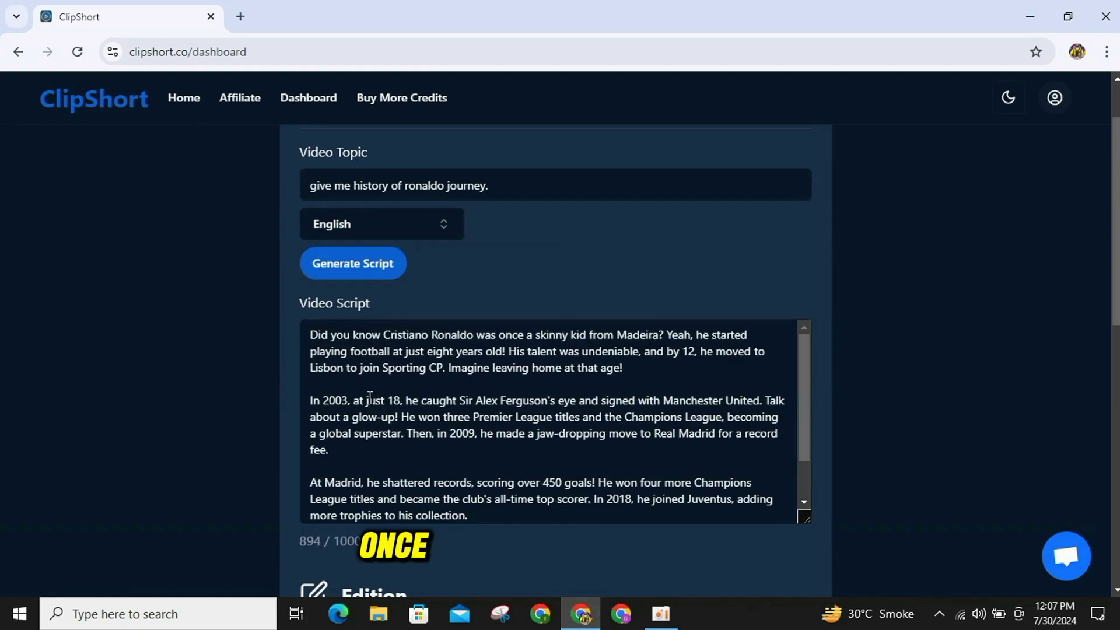
# Set the narration voice to en-AU-DarrenNeural
pyautogui.scroll(-8, 376, 406)
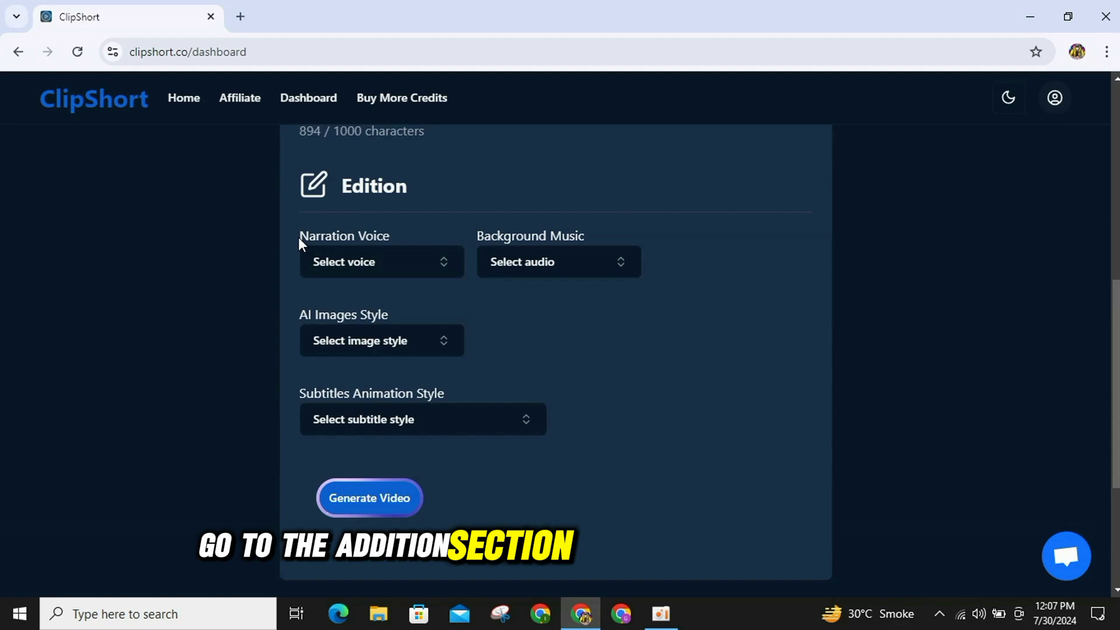
pyautogui.moveTo(299, 236); pyautogui.dragTo(405, 236)
pyautogui.click(390, 241)
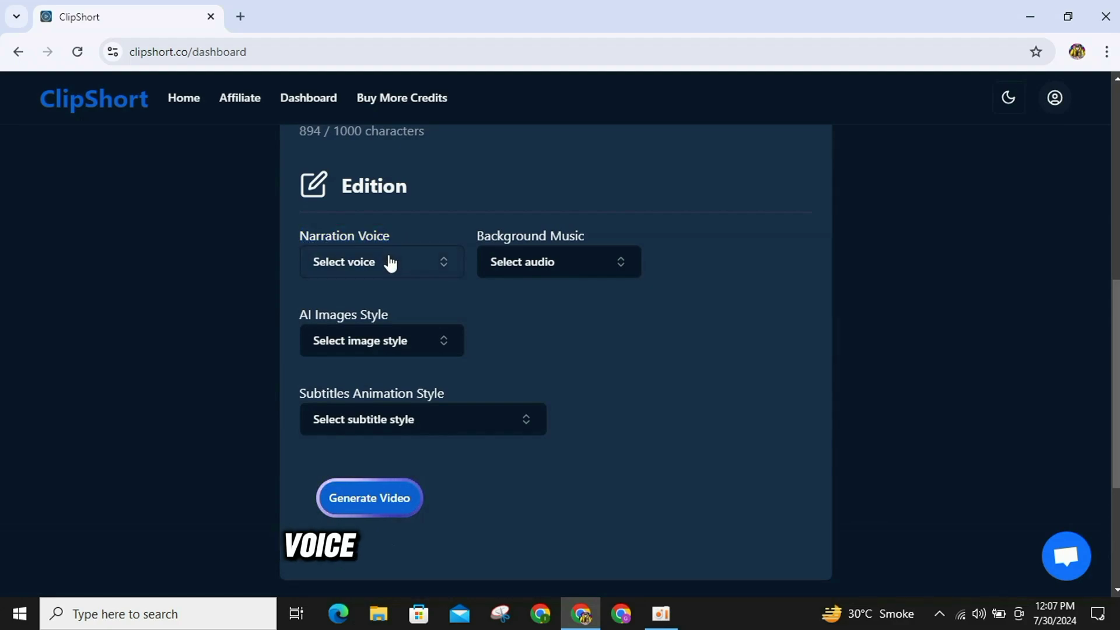
pyautogui.click(389, 262)
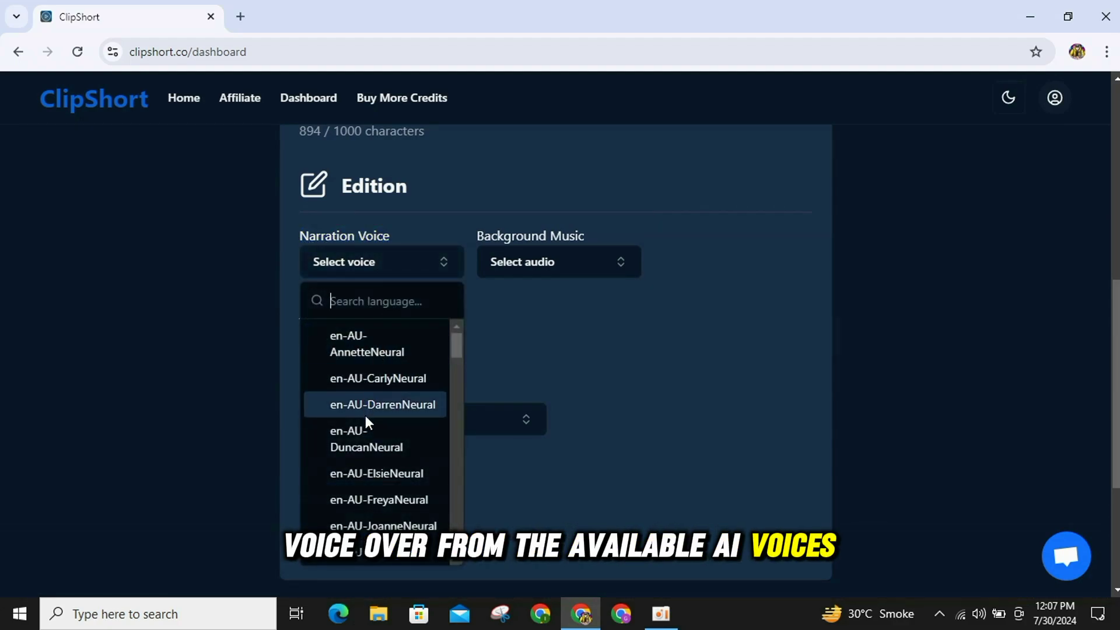
pyautogui.scroll(-15, 368, 411)
pyautogui.scroll(15, 367, 411)
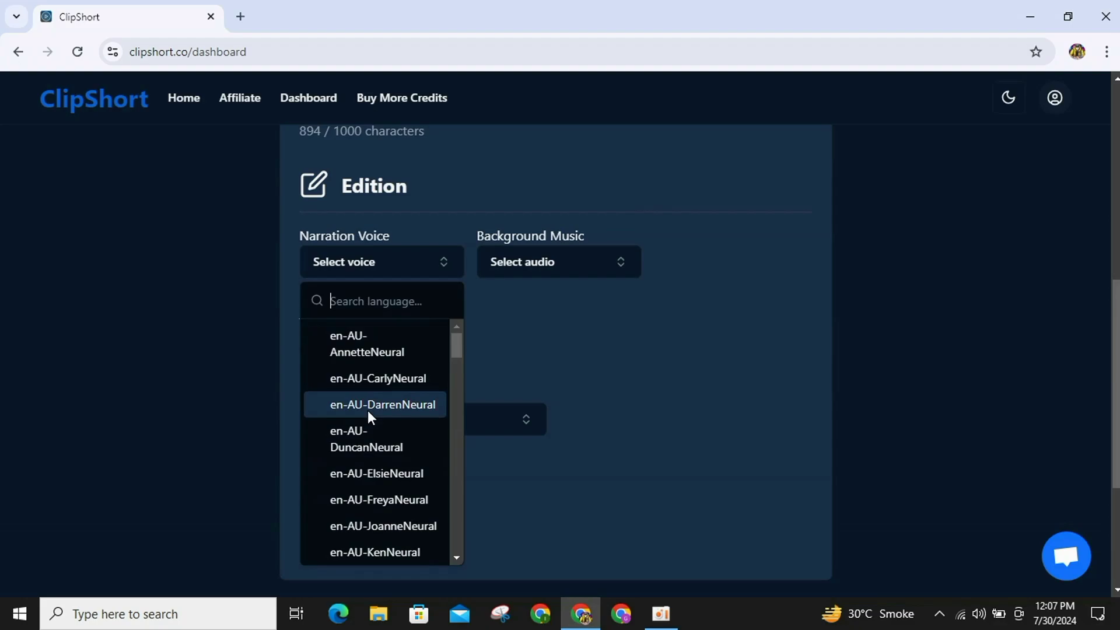
pyautogui.click(367, 411)
# Set Background Music to None
pyautogui.moveTo(476, 237); pyautogui.dragTo(581, 234)
pyautogui.click(586, 236)
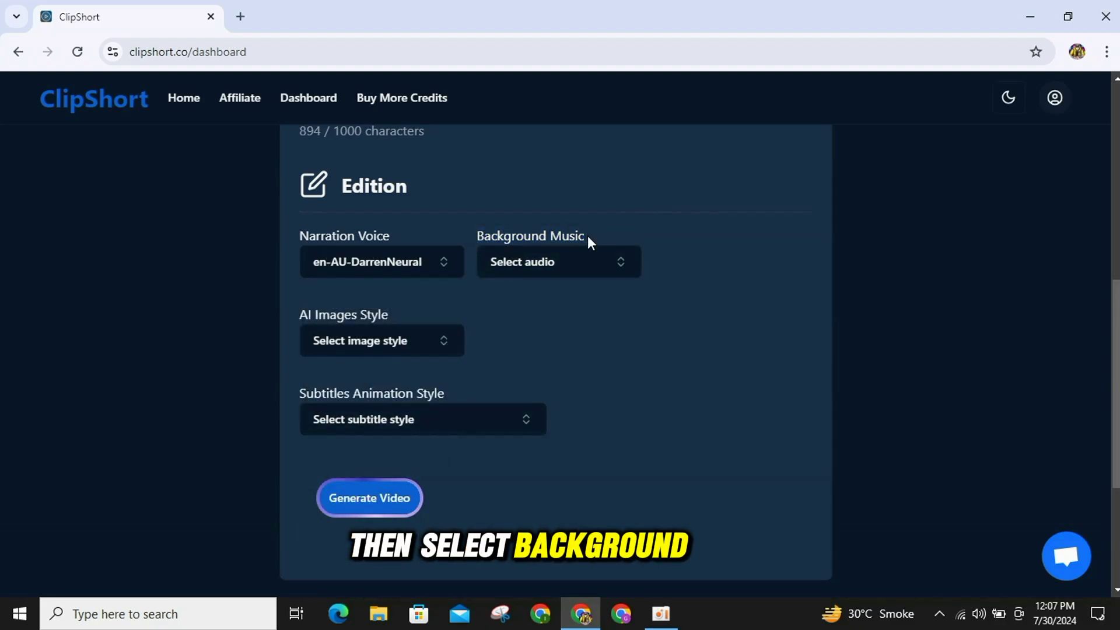
pyautogui.click(564, 255)
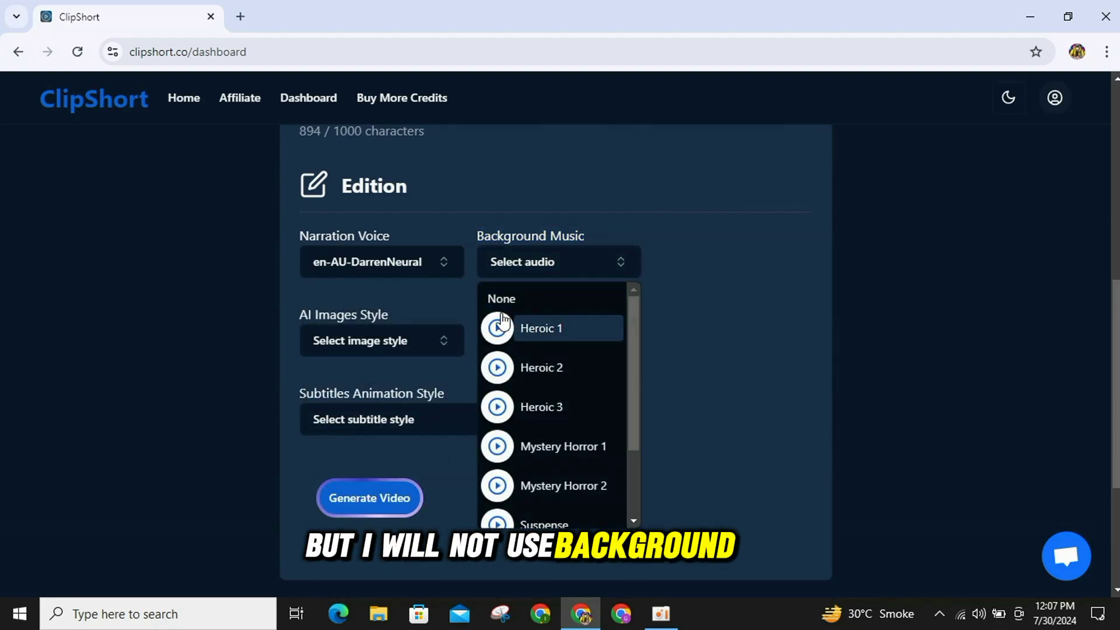
pyautogui.scroll(-2, 511, 349)
pyautogui.scroll(2, 511, 348)
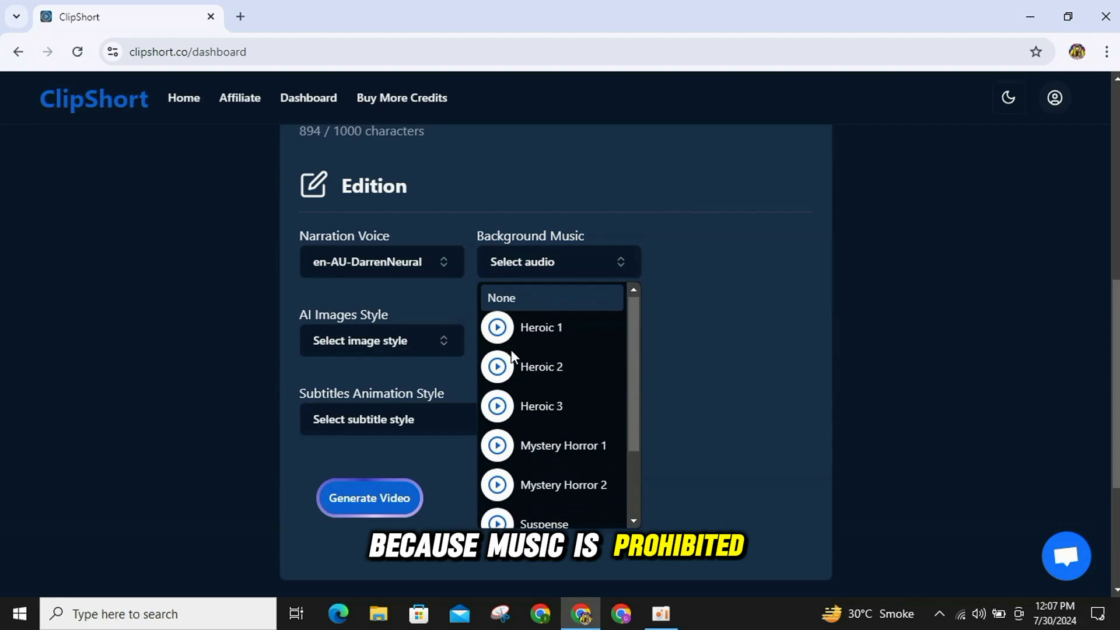
pyautogui.click(504, 301)
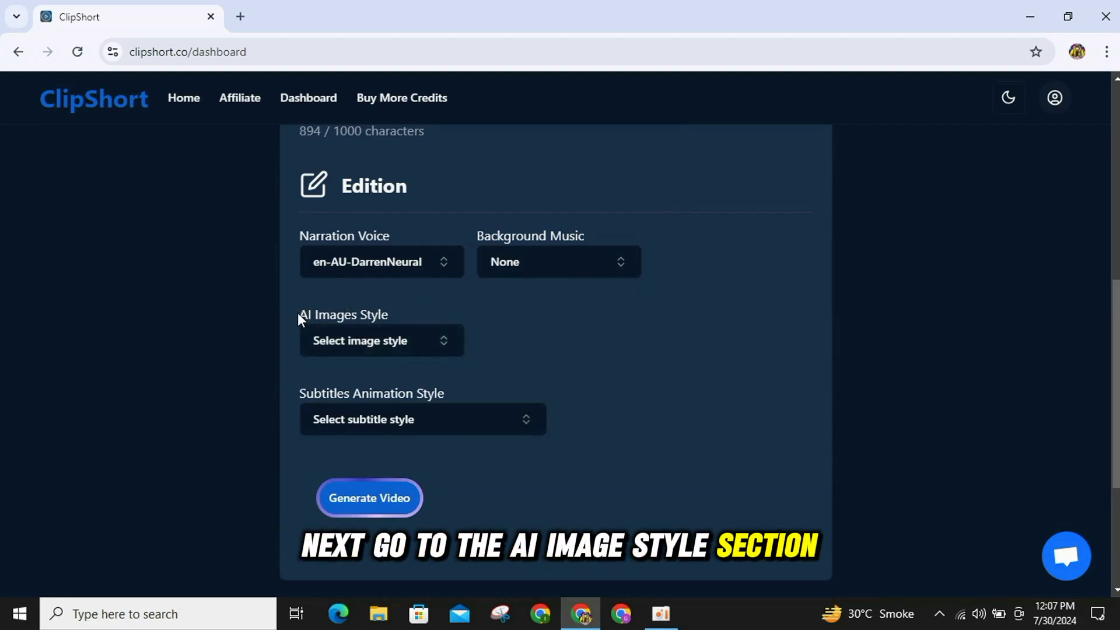
# Set the AI Images Style to Photorealistic
pyautogui.moveTo(298, 314); pyautogui.dragTo(459, 322)
pyautogui.click(457, 323)
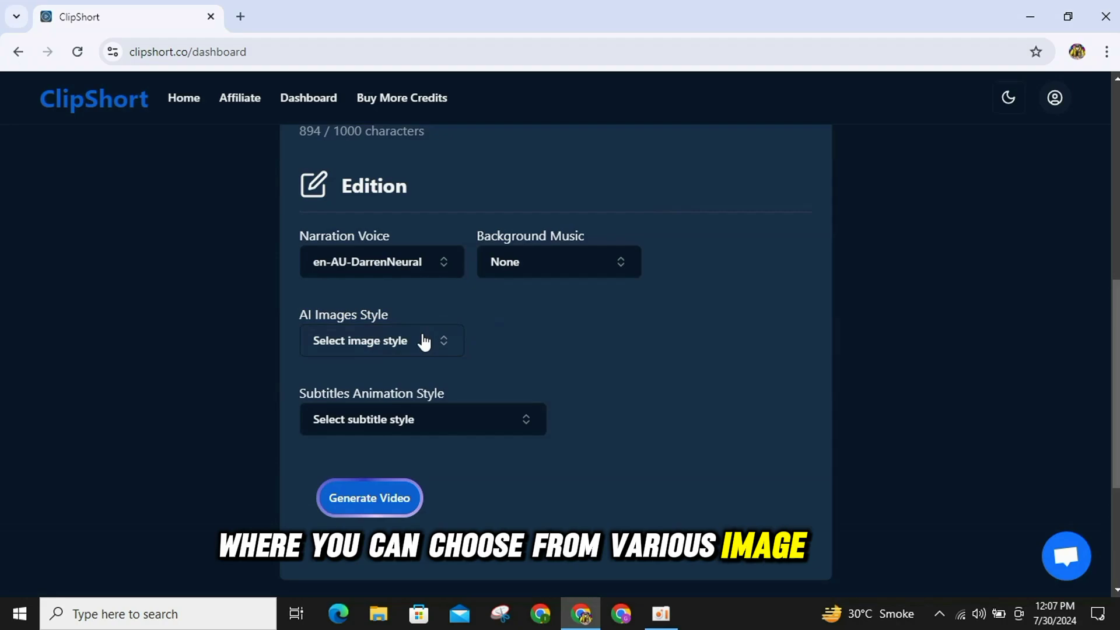
pyautogui.click(425, 341)
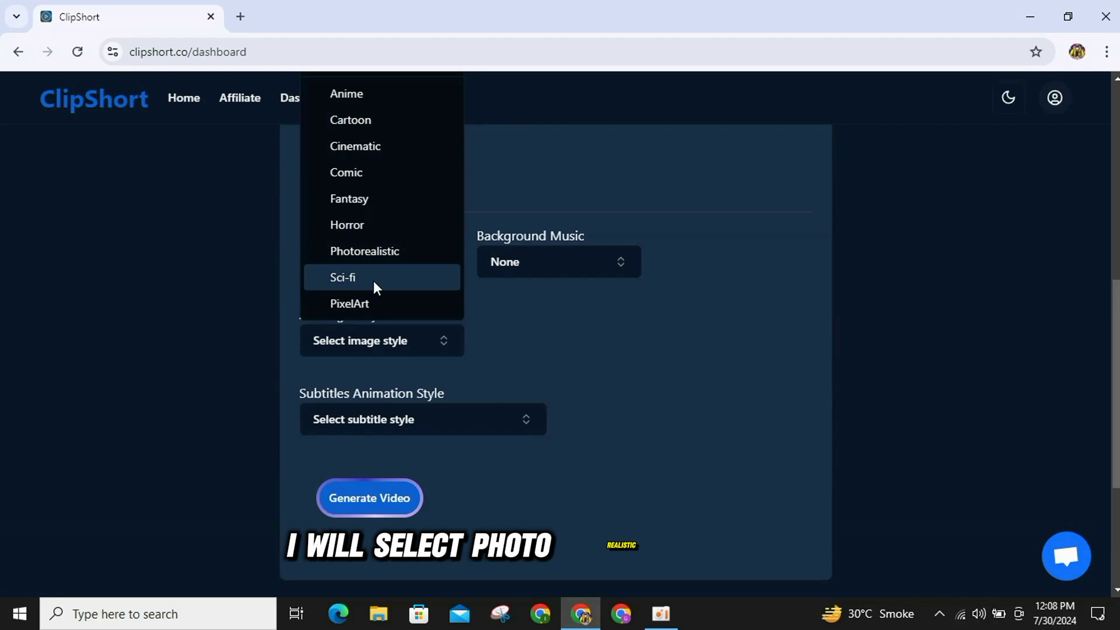
pyautogui.click(378, 251)
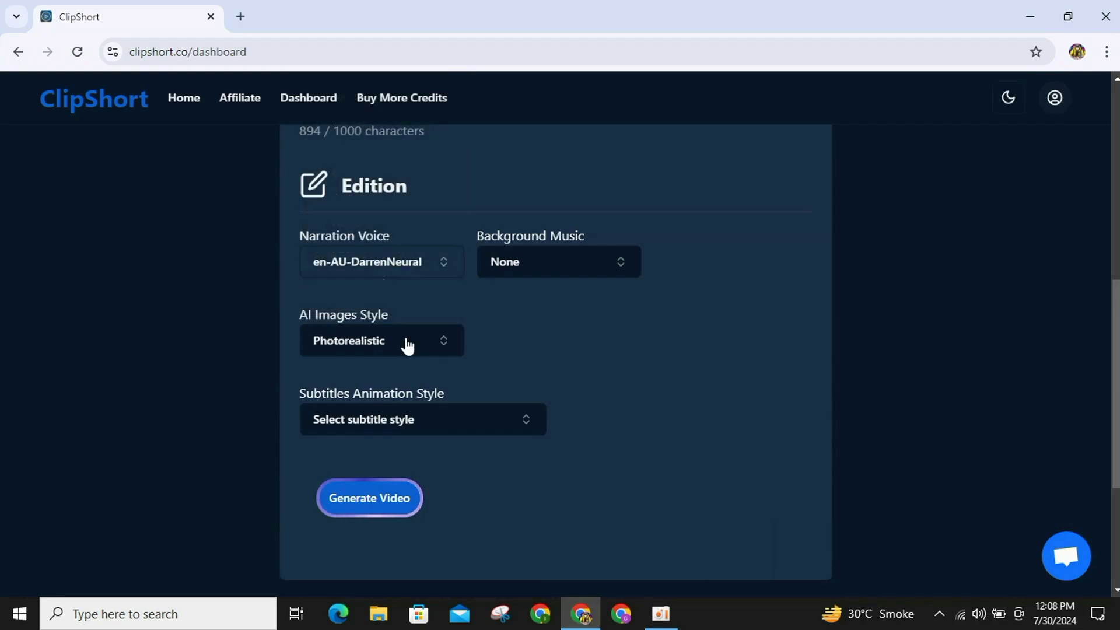
# Choose the White-Yellow & emojis subtitle style and start generating the video
pyautogui.moveTo(305, 395); pyautogui.dragTo(449, 387)
pyautogui.click(431, 398)
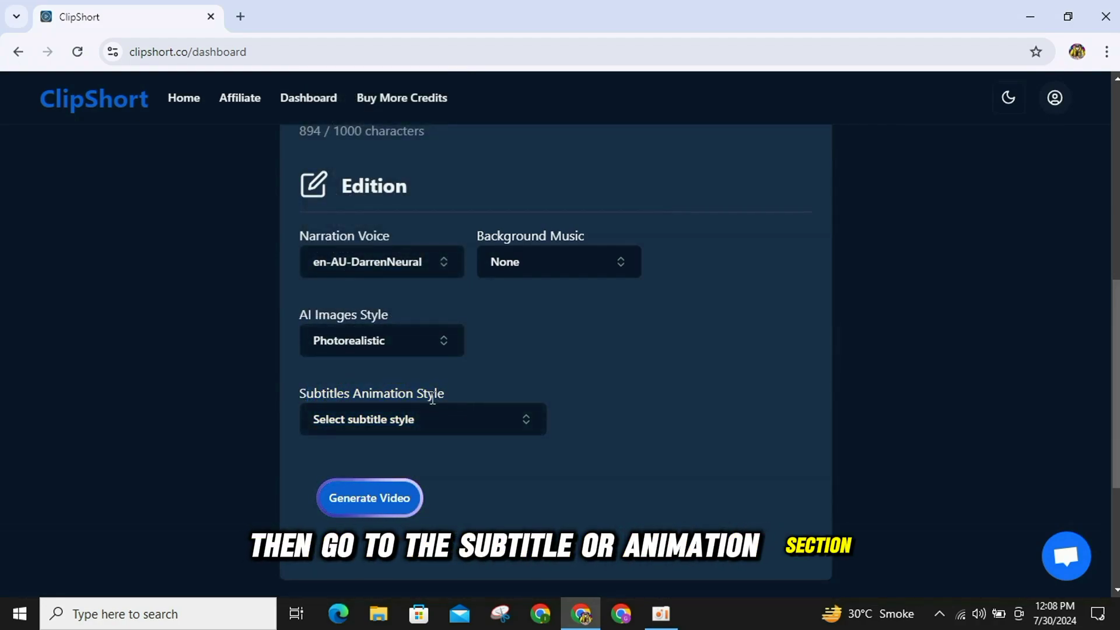
pyautogui.click(413, 423)
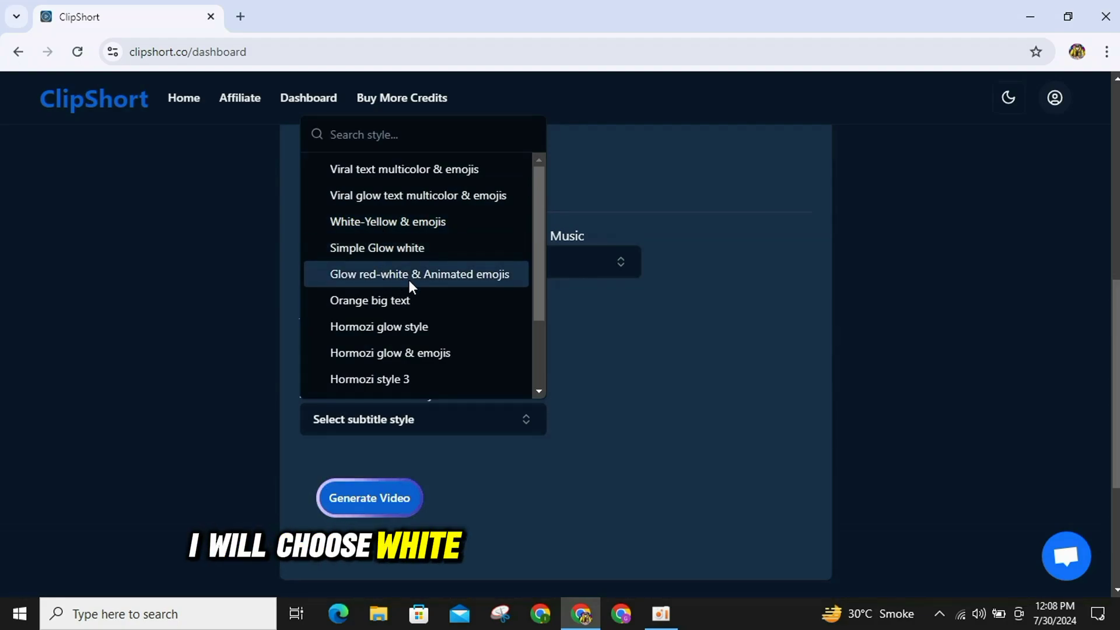
pyautogui.click(407, 221)
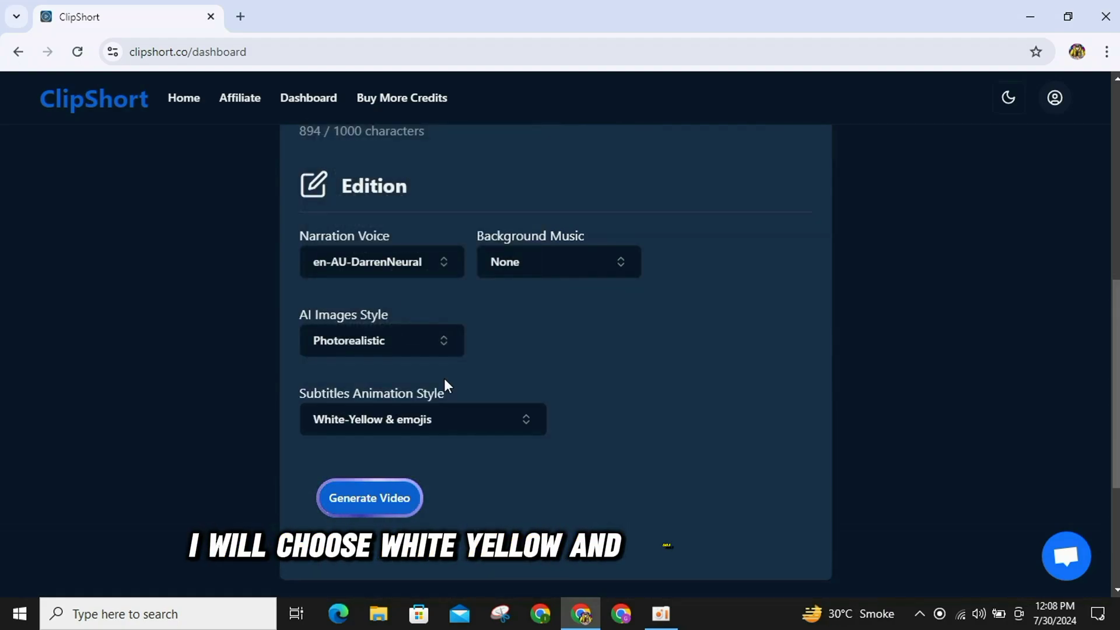
pyautogui.click(350, 500)
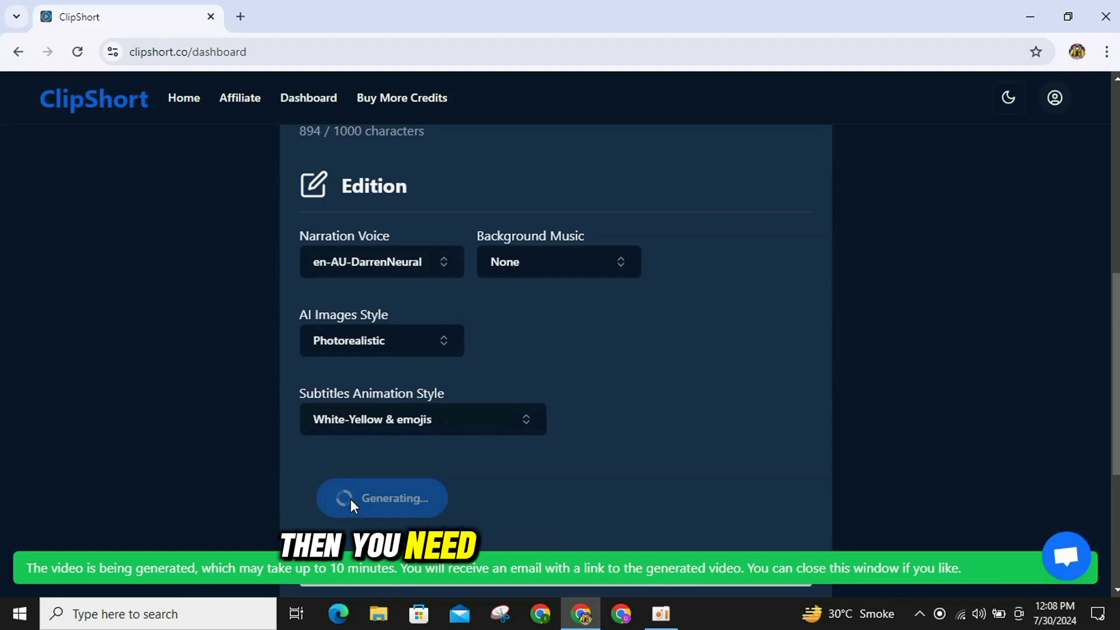
# Compare the Basic $19, Advanced $29 and Professional $39 monthly plans on the pricing page
pyautogui.moveTo(26, 567); pyautogui.dragTo(212, 562)
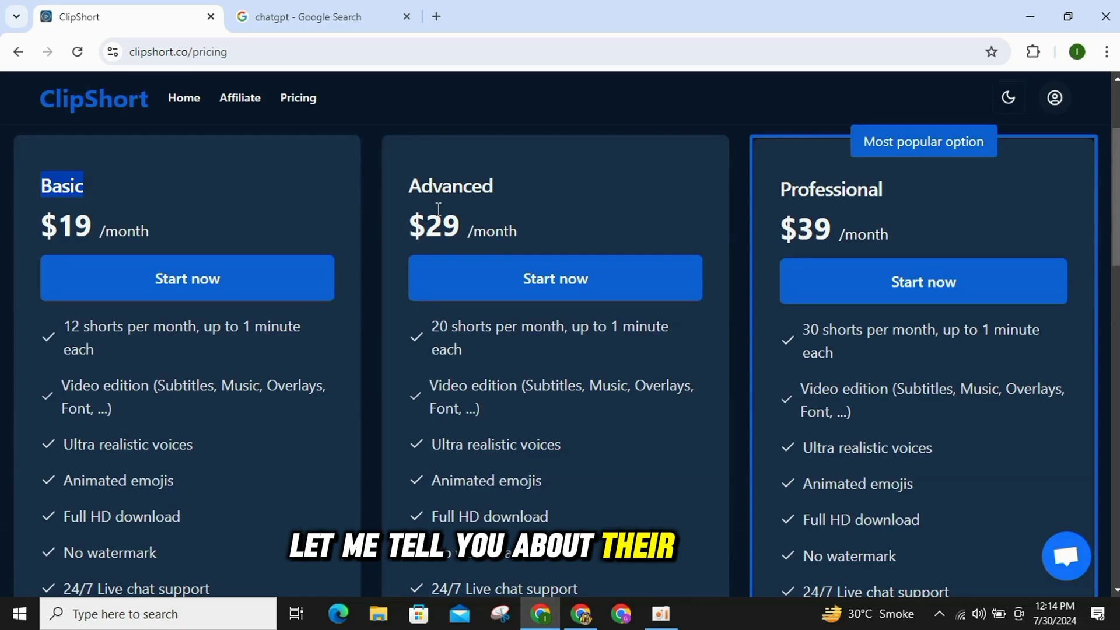
pyautogui.moveTo(478, 190); pyautogui.dragTo(862, 201)
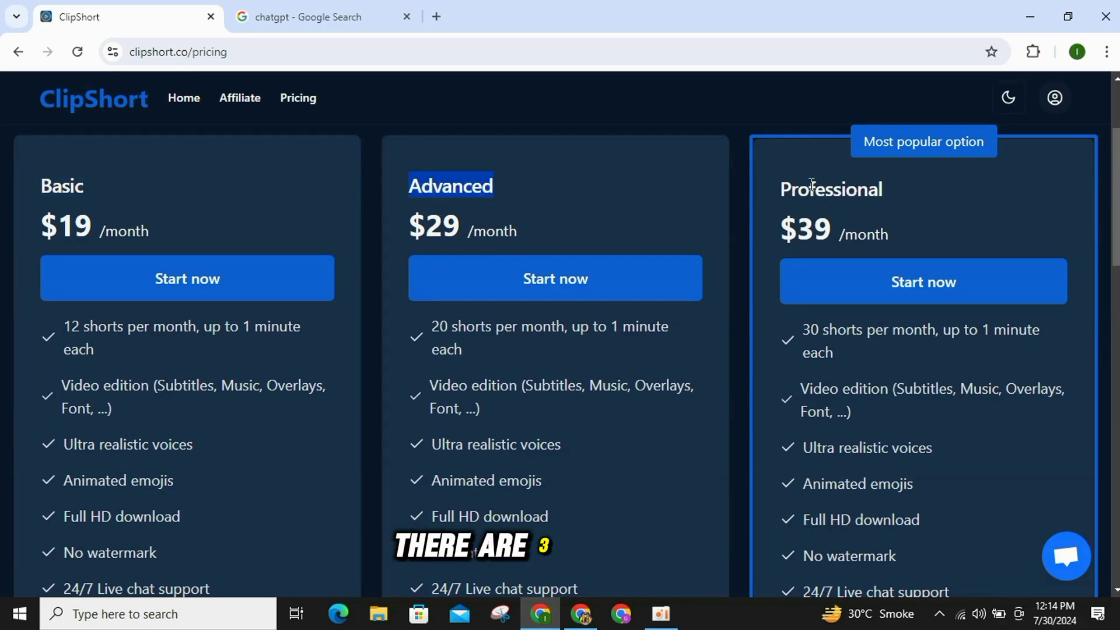
pyautogui.click(835, 211)
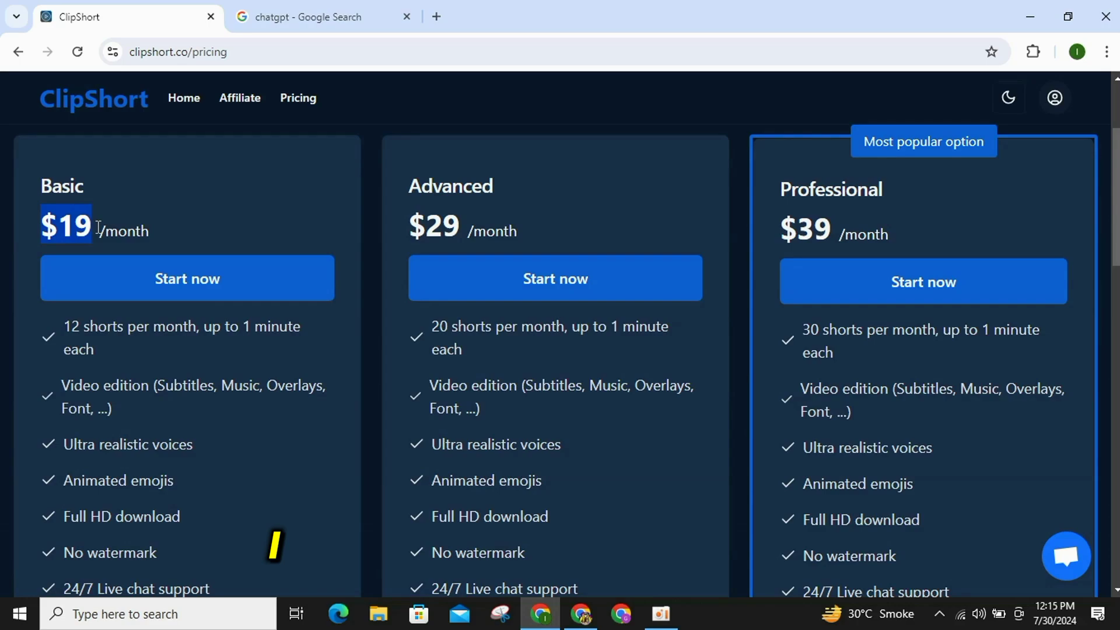
# Apply the suggested 10% promotion code, bringing the Basic Plan's first month to US$17.10
pyautogui.tripleClick(114, 354)
pyautogui.click(179, 376)
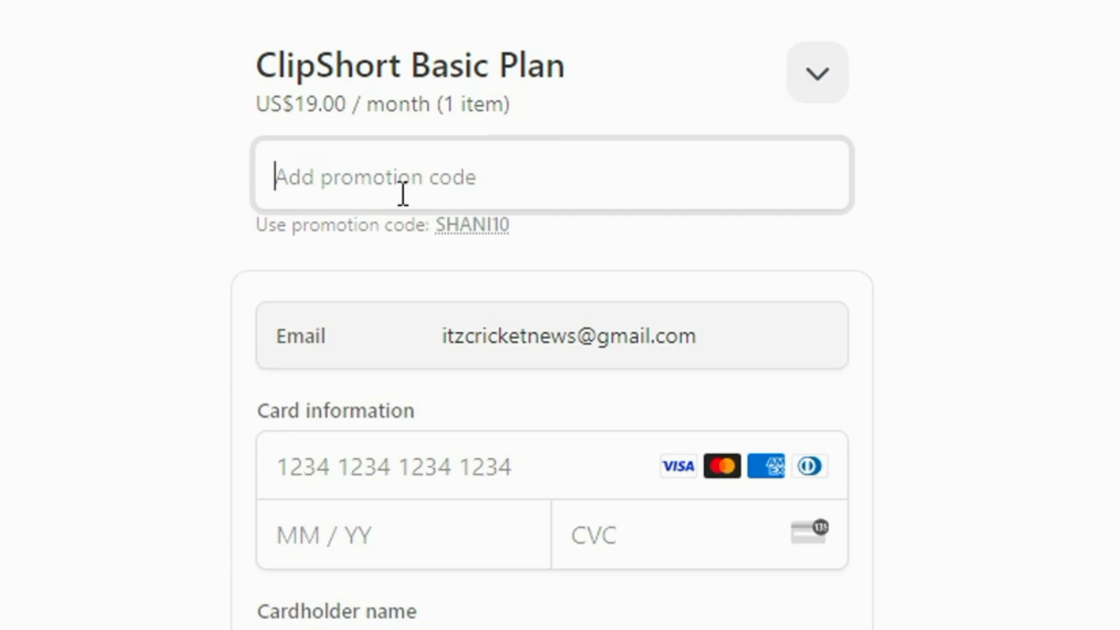
pyautogui.write('SHANI10')
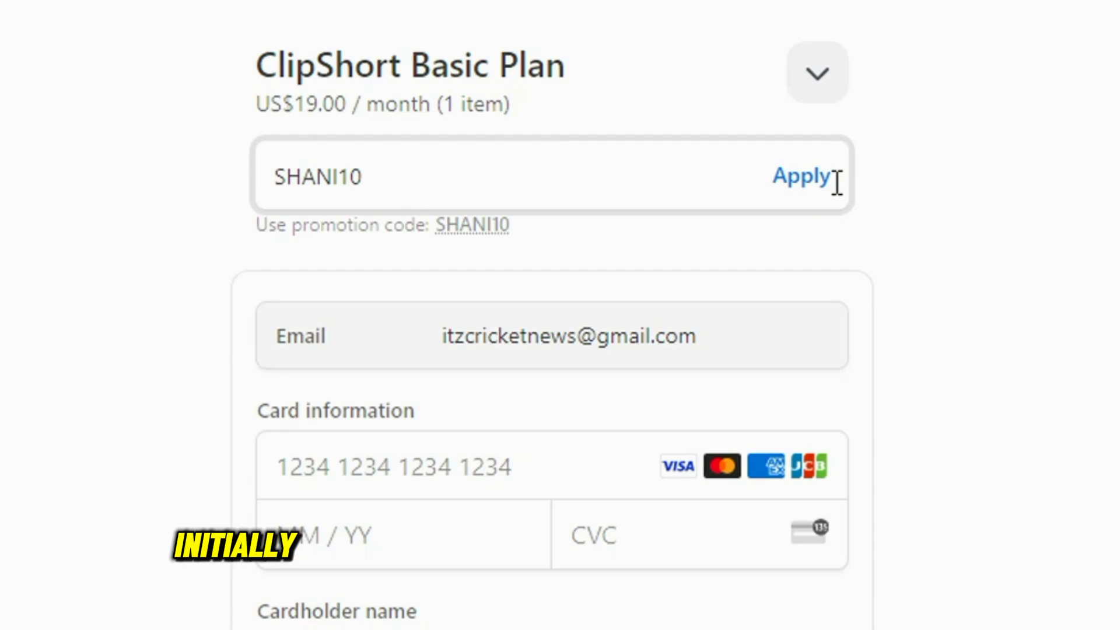
pyautogui.click(794, 192)
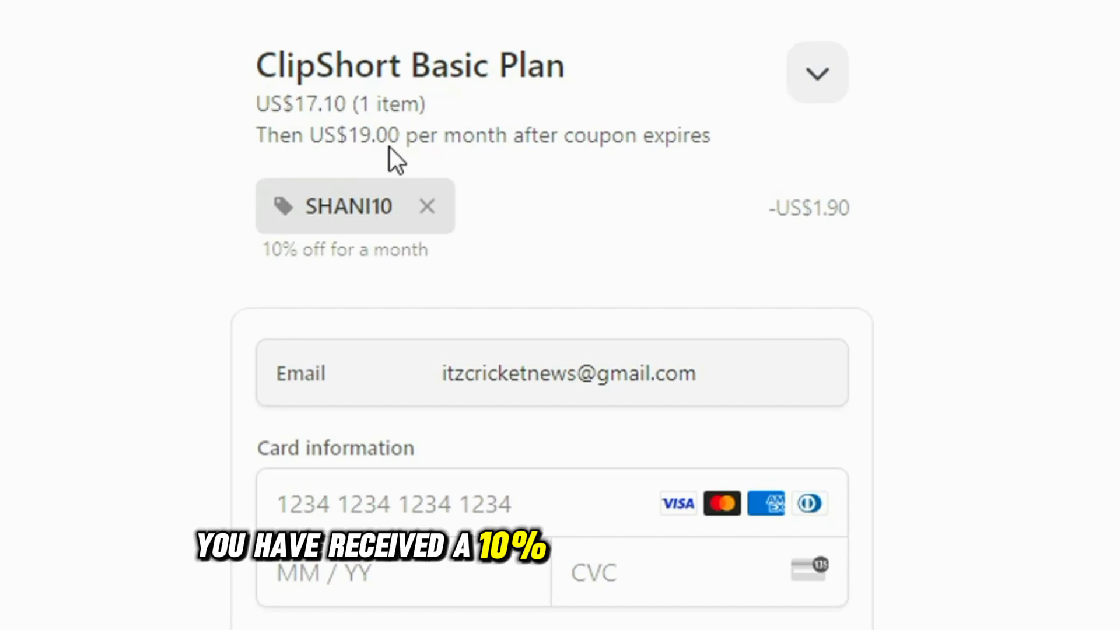
pyautogui.moveTo(775, 210); pyautogui.dragTo(886, 205)
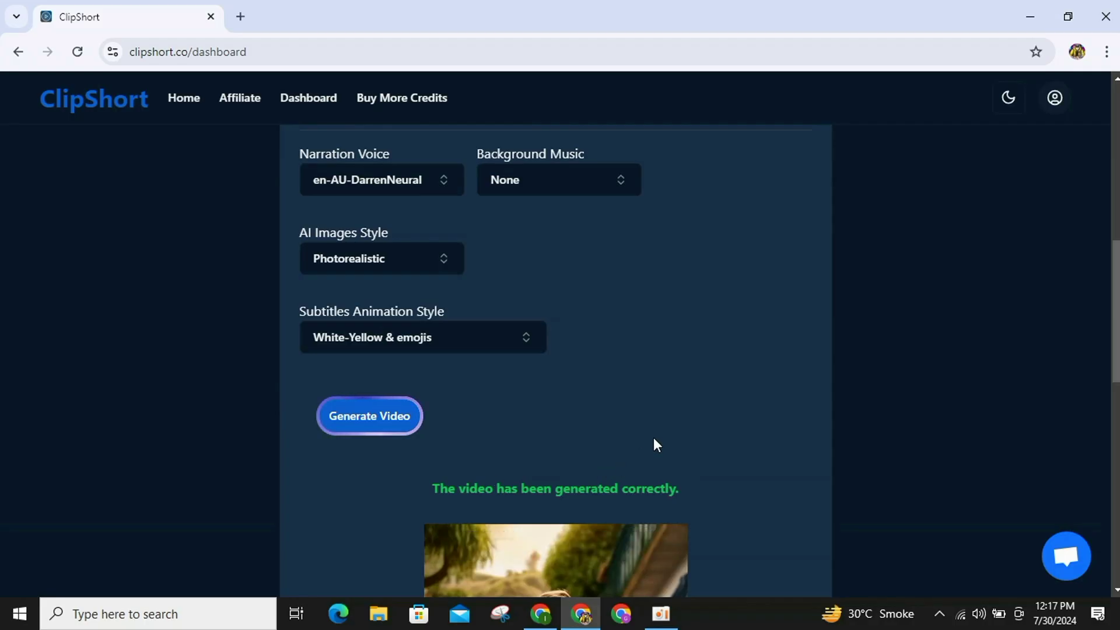
# Scroll down the ClipShort dashboard to the finished Ronaldo video player
pyautogui.scroll(-2, 655, 444)
pyautogui.scroll(-6, 654, 440)
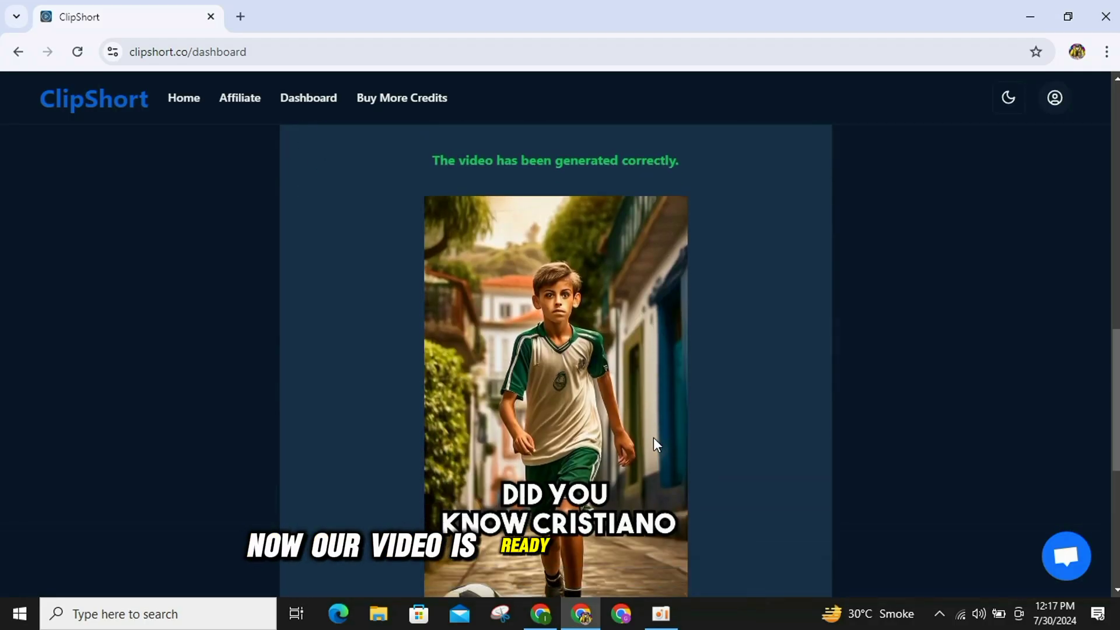